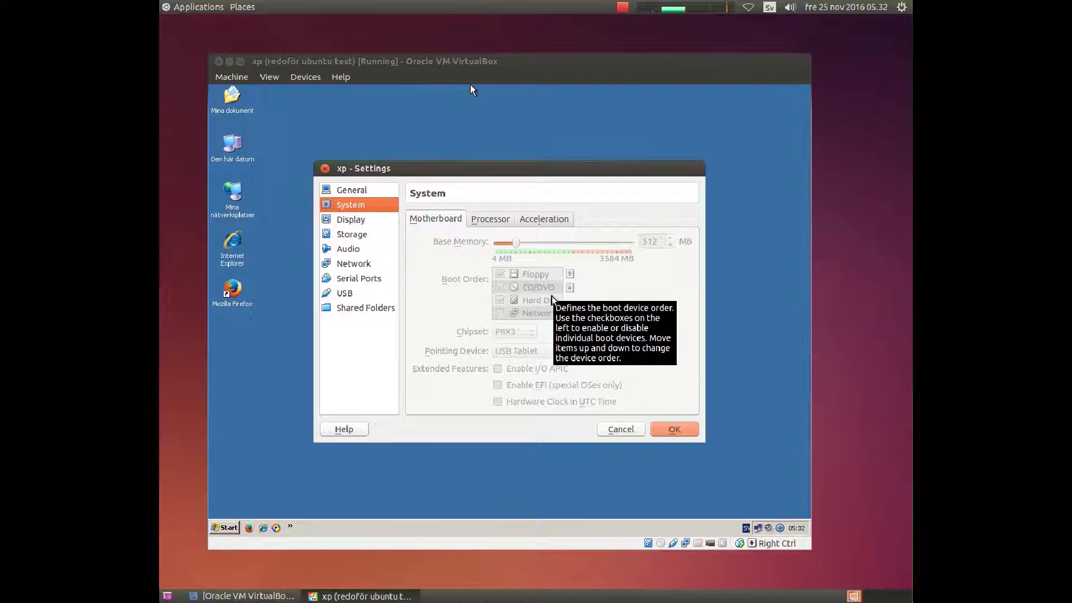
Cancel the xp machine's Settings dialog so no changes are applied.
left_click(620, 430)
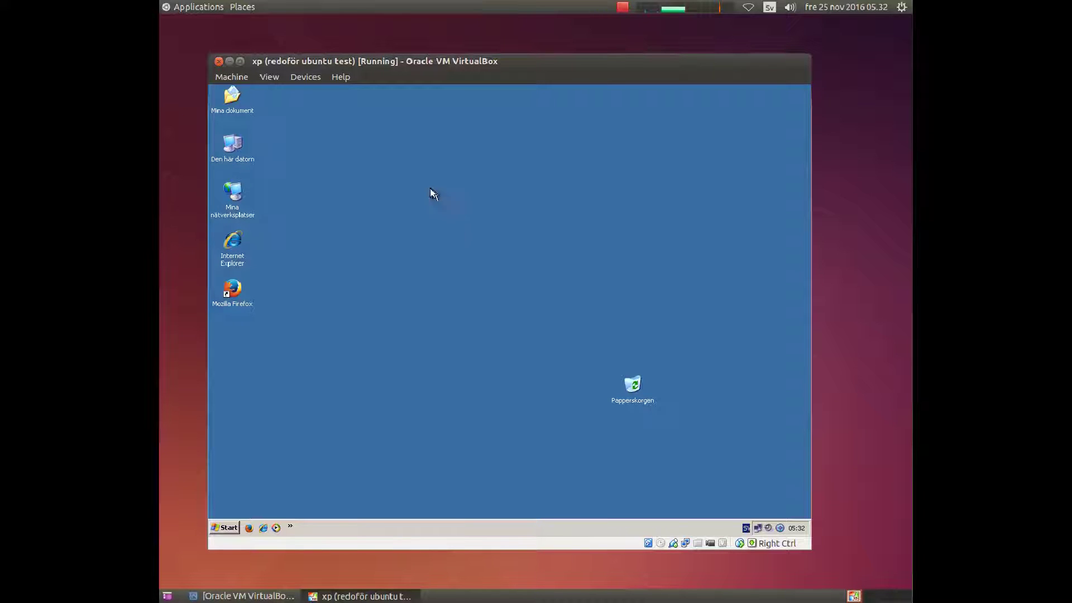
Insert ubuntu-14.04.5-desktop-i386.iso into the XP machine's DVD drive and cancel the Meny för Ubuntu autorun.
left_click(319, 81)
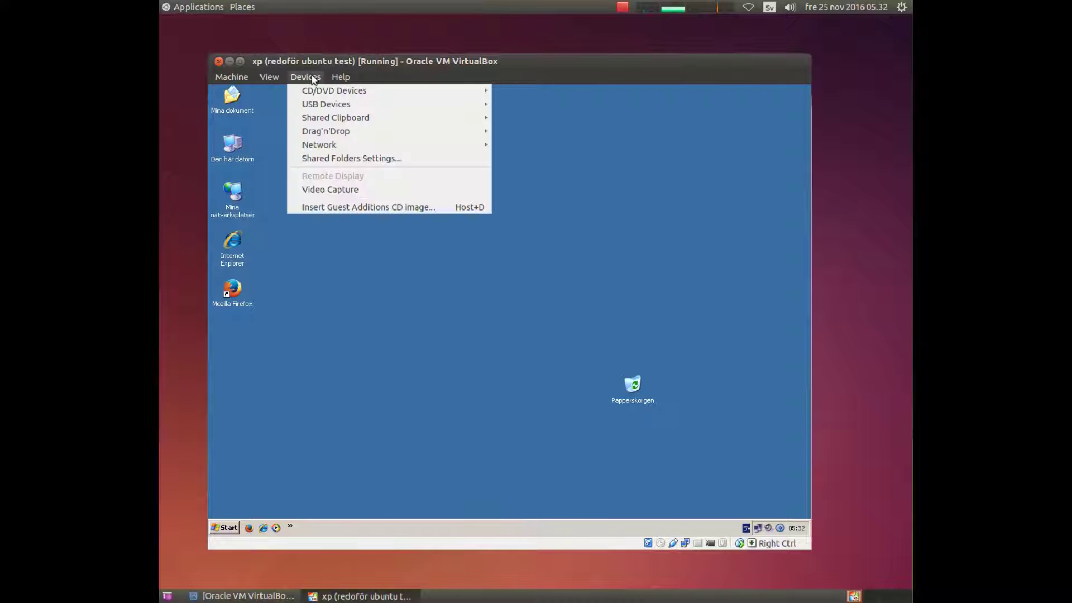
mouse_move(337, 90)
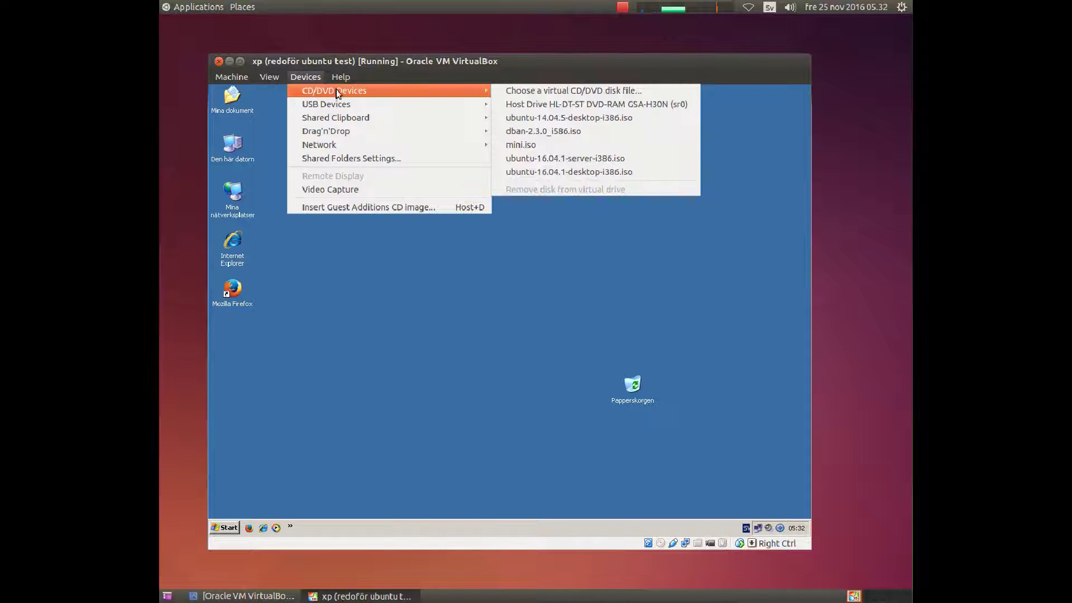
left_click(552, 118)
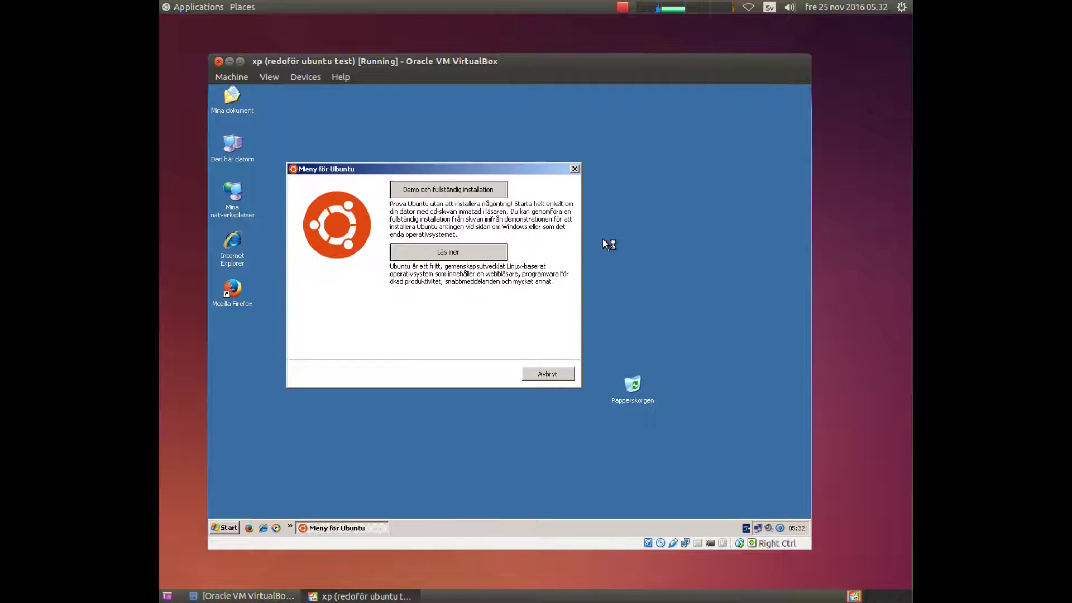
left_click(554, 373)
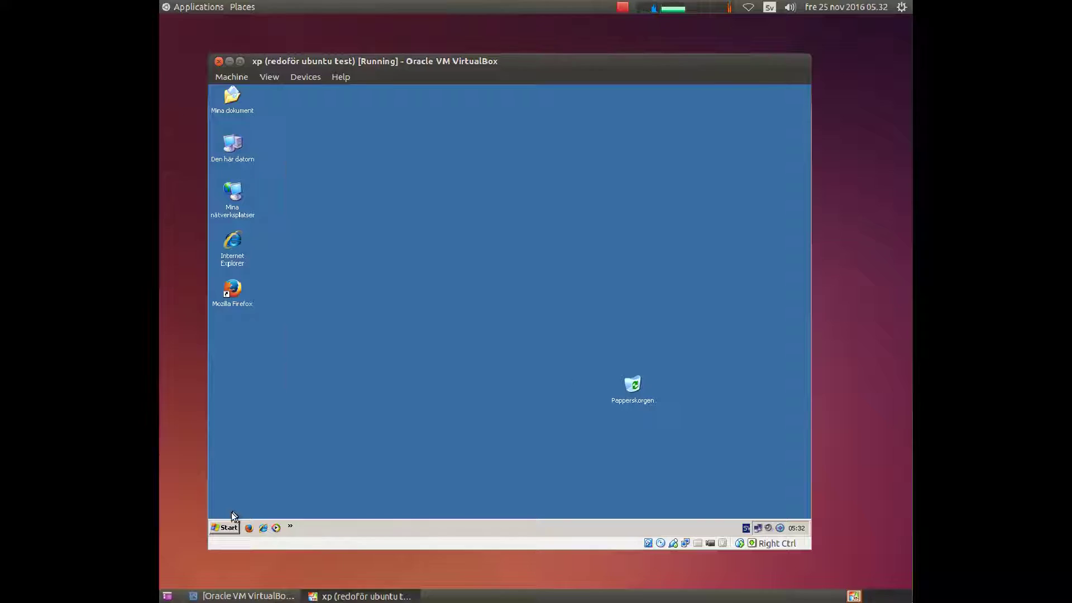
Restart Windows XP with Starta om so the VM boots from the Ubuntu ISO.
left_click(226, 528)
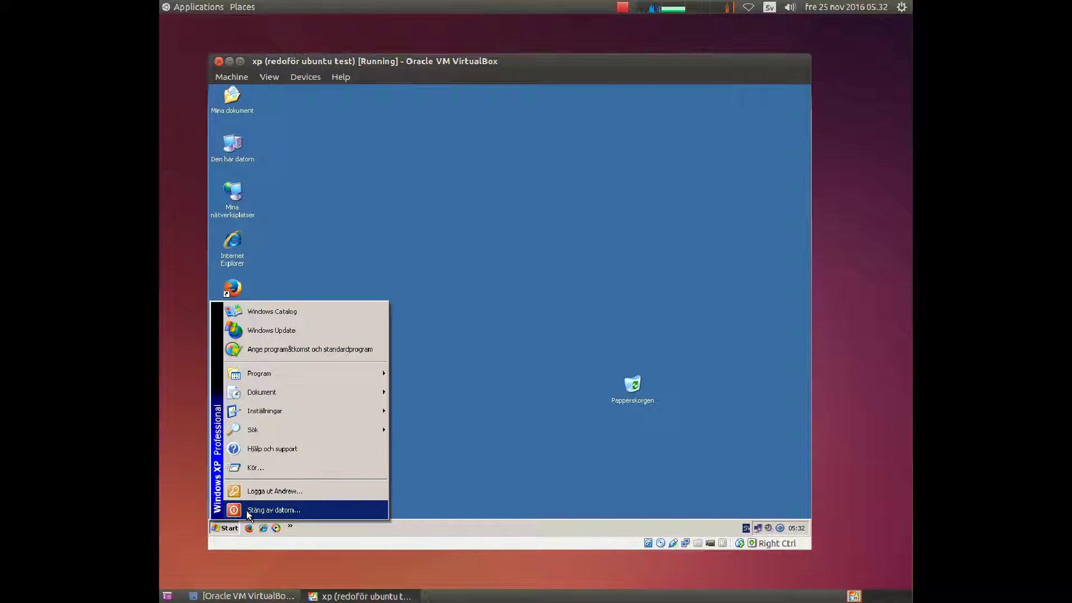
left_click(249, 511)
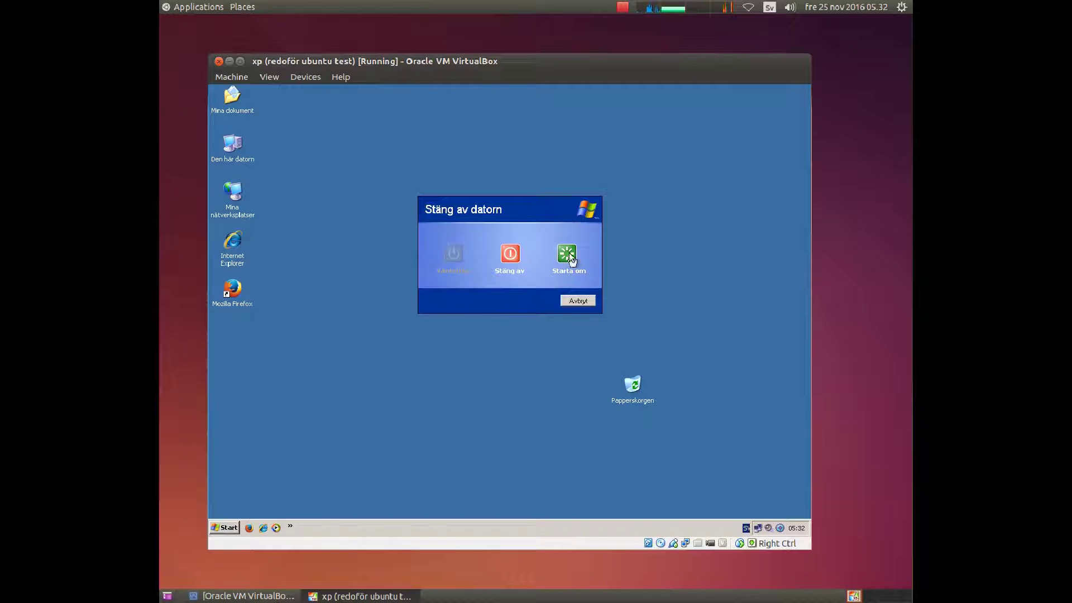
left_click(567, 252)
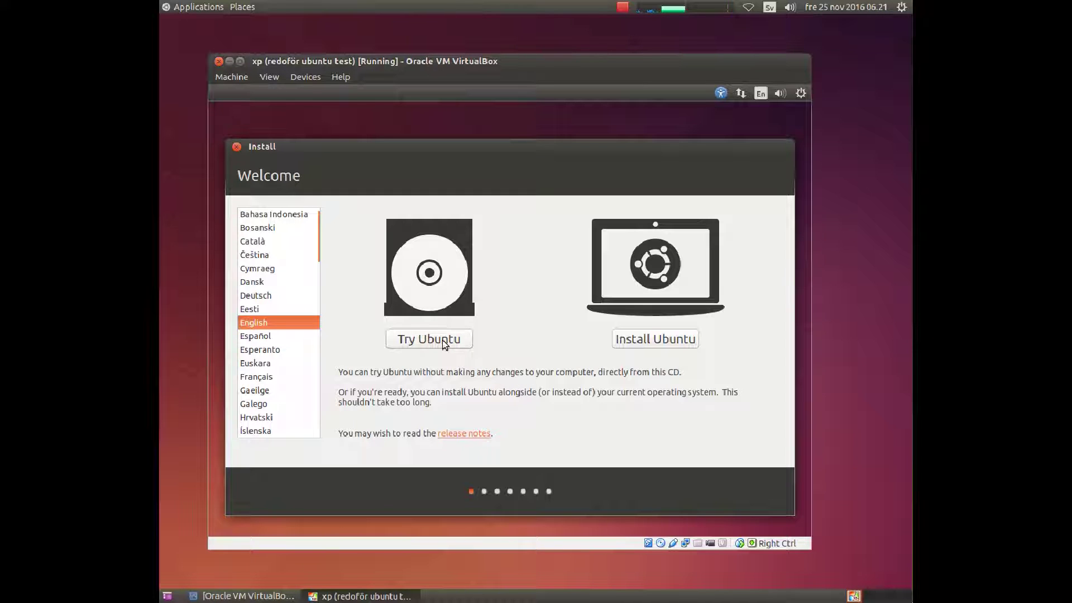
Choose Try Ubuntu, then dismiss the keyboard shortcuts overlay using the panel clock.
left_click(445, 344)
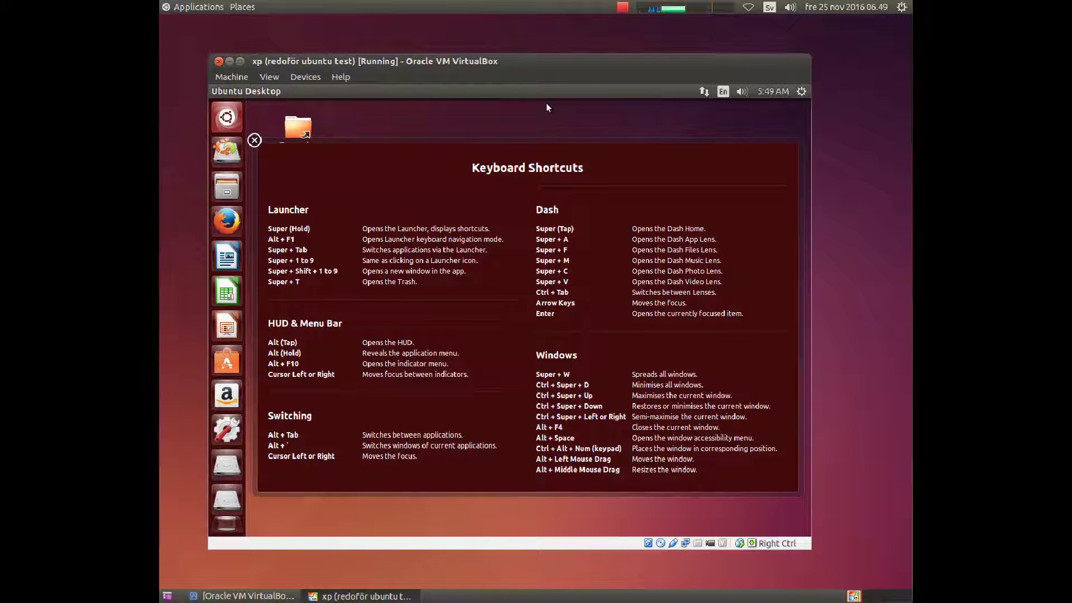
left_click(767, 89)
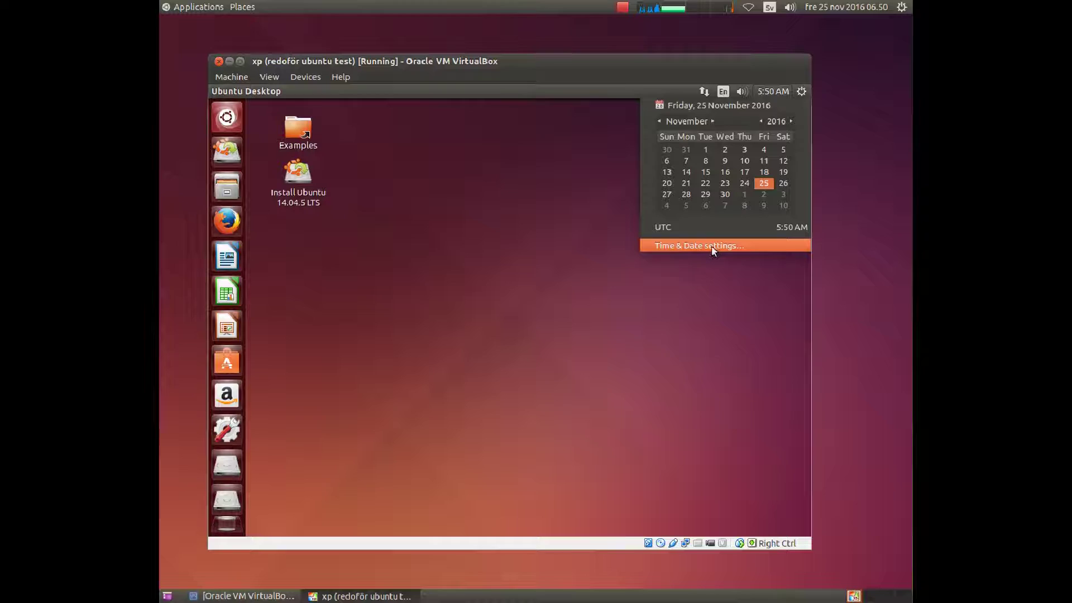
Open Time & Date settings from the panel clock's menu.
left_click(712, 246)
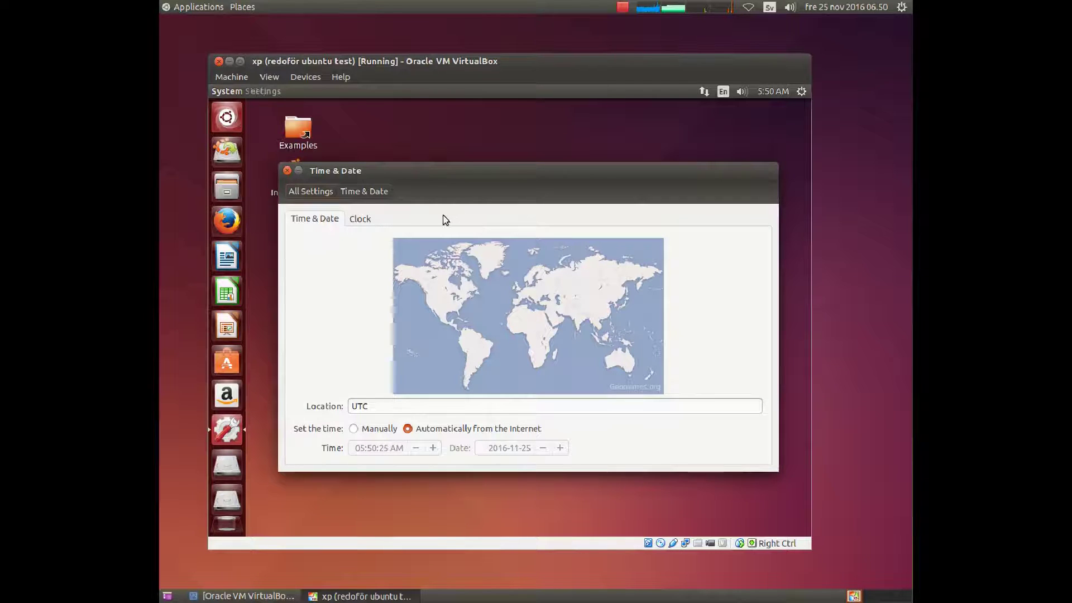
On the Clock tab, enable Weekday, Date and month, Year, and Include week numbers.
left_click(360, 219)
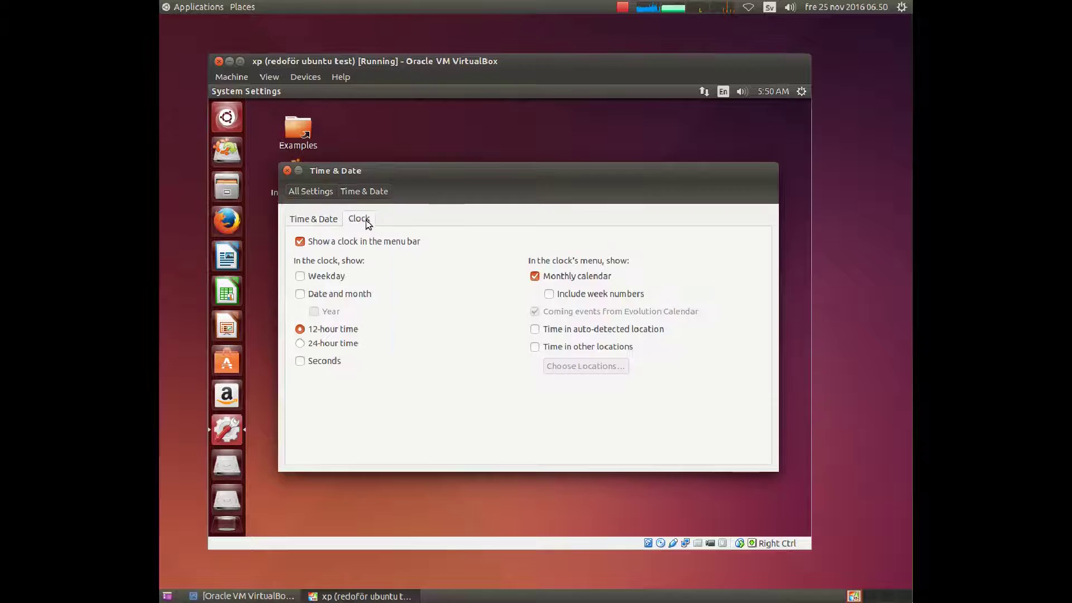
left_click(300, 276)
left_click(298, 293)
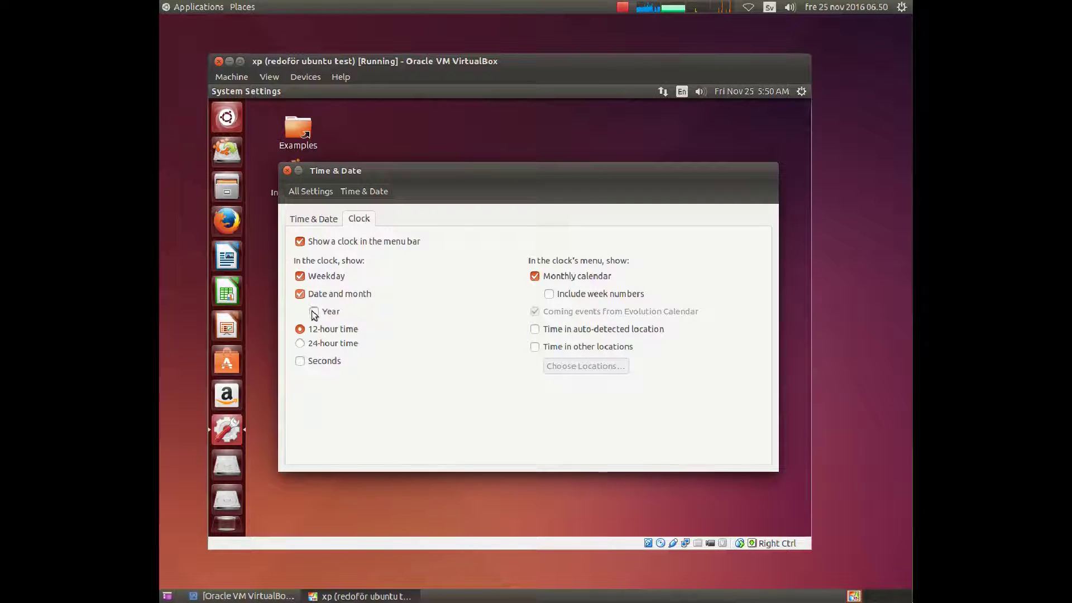
left_click(313, 311)
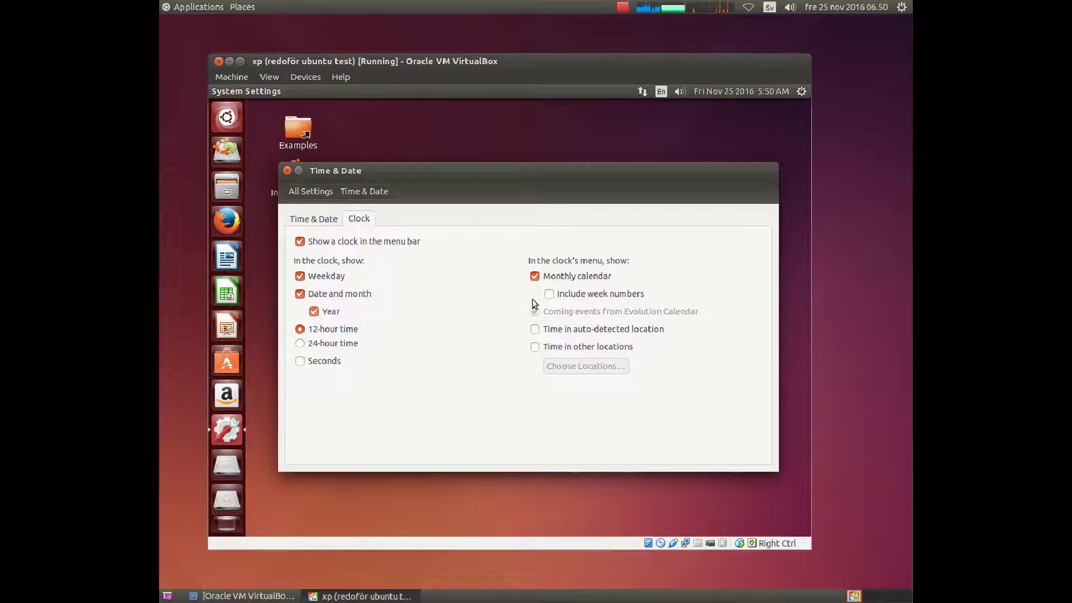
left_click(550, 295)
Go via All Settings and Keyboard to the Text Entry input source settings.
left_click(310, 192)
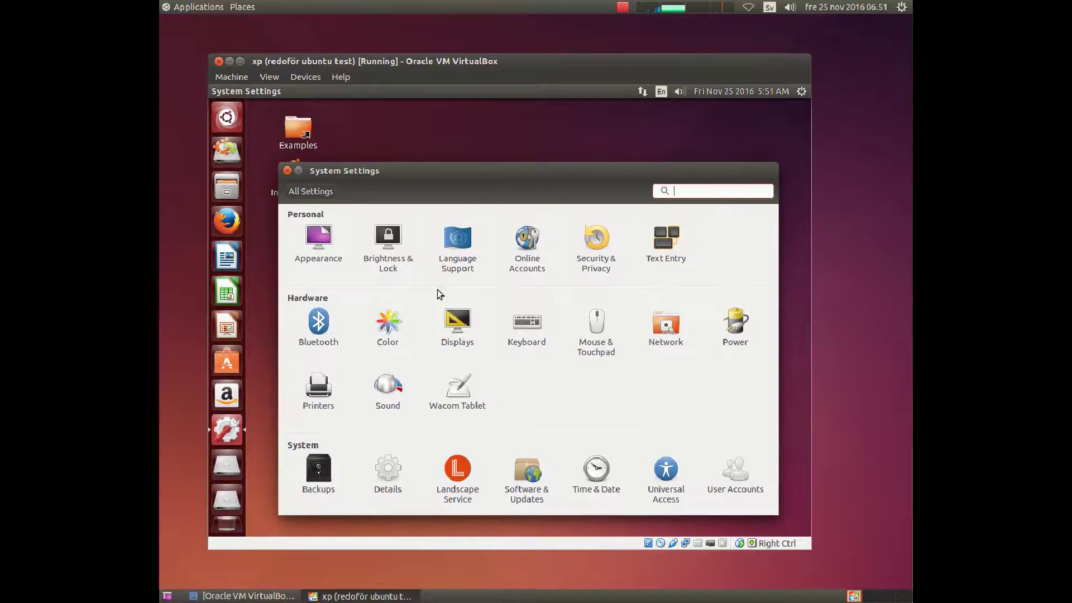
left_click(529, 326)
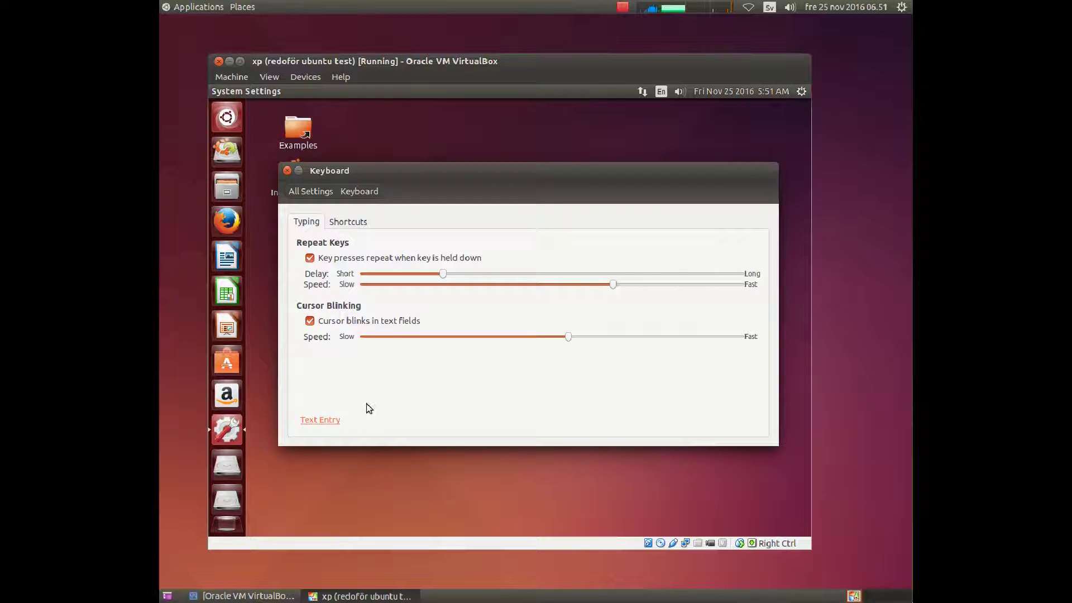
left_click(333, 421)
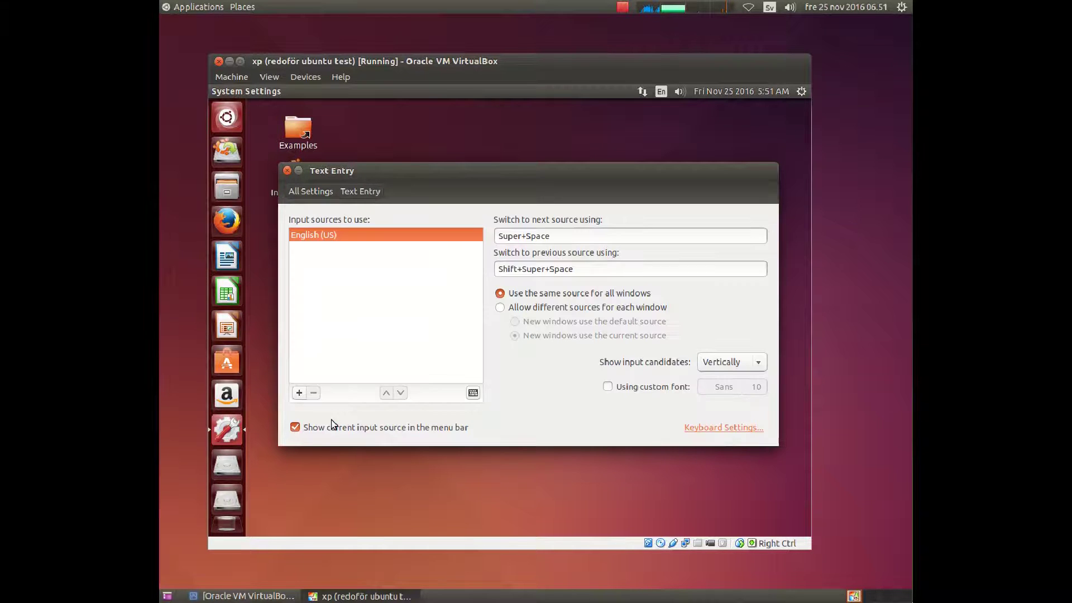
Search 'swe' and add the Swedish layout as a second input source.
left_click(299, 393)
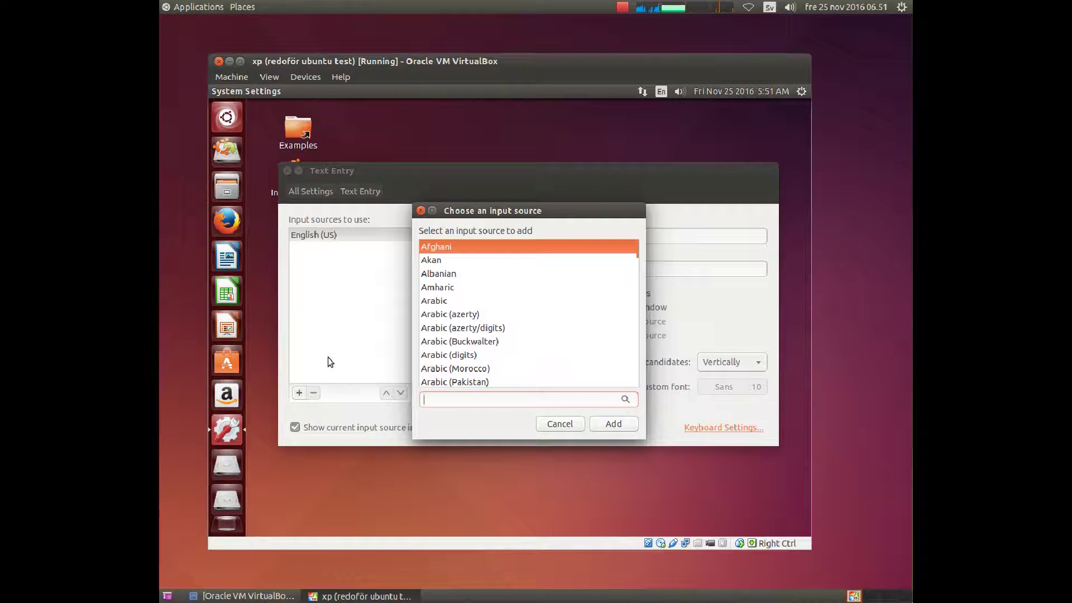
type("swe")
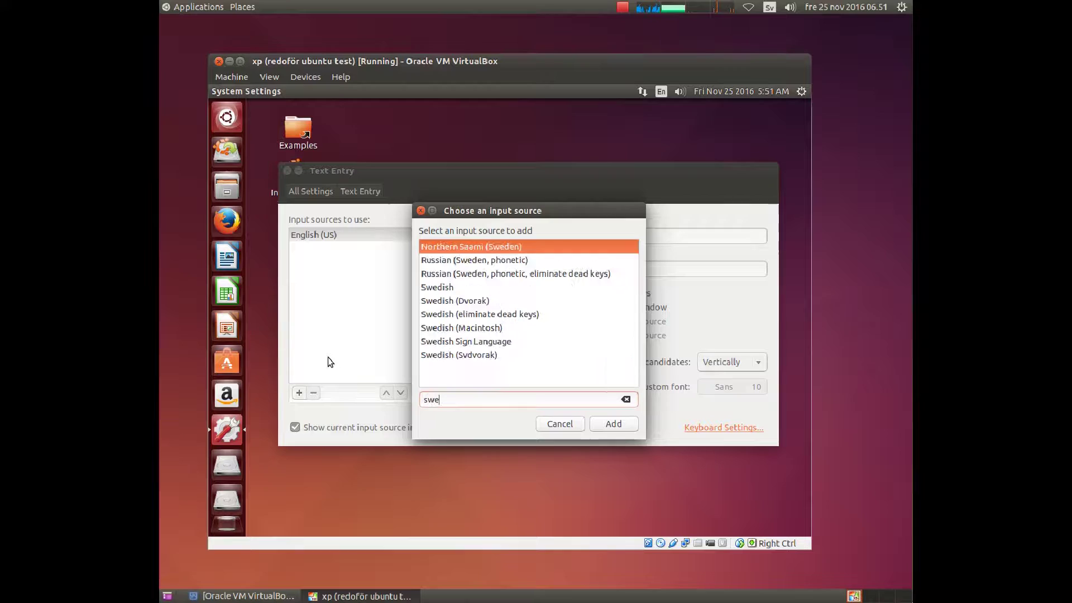
left_click(427, 286)
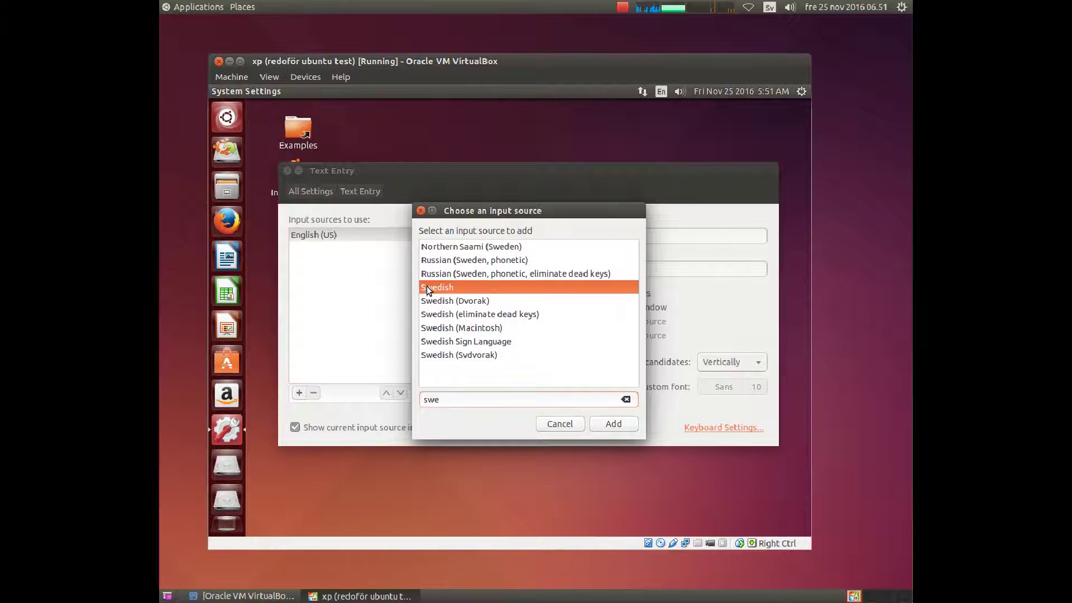
left_click(614, 425)
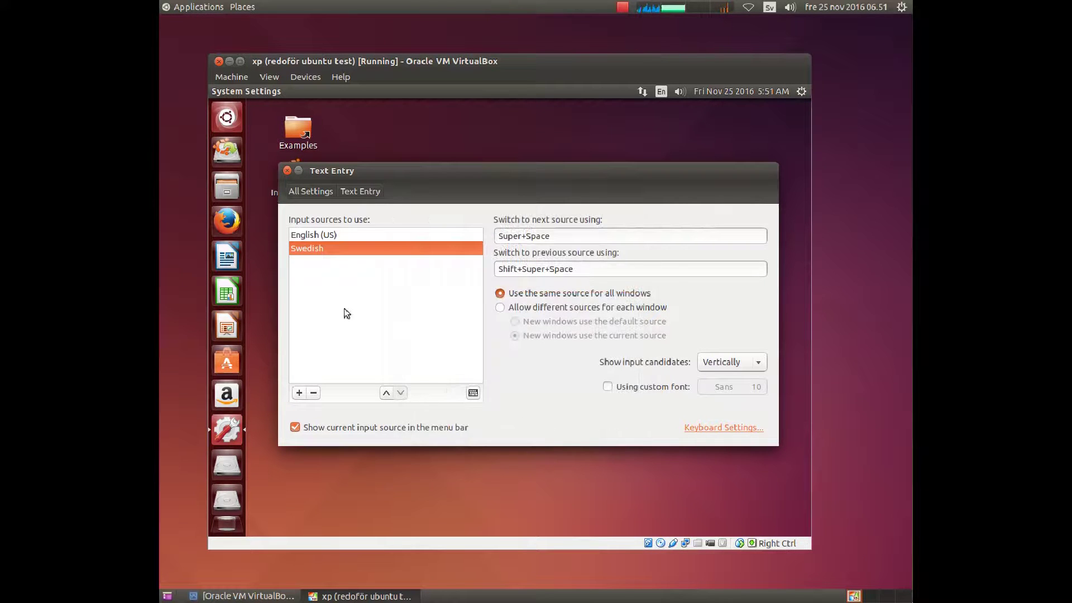
Remove English (US) from the input sources, leaving only Swedish, and close Text Entry.
key("Up")
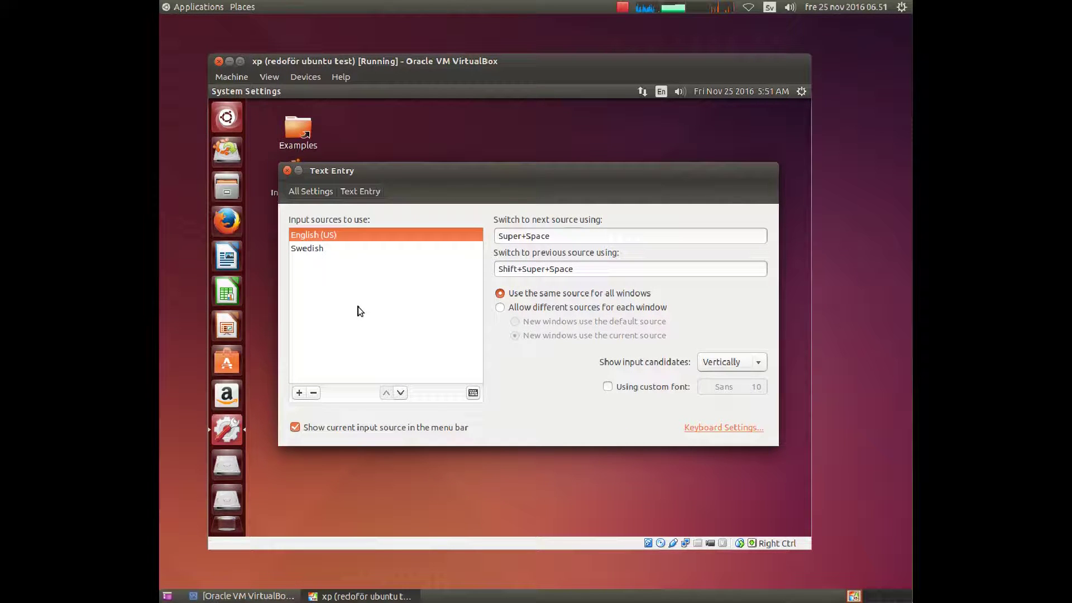
left_click(314, 393)
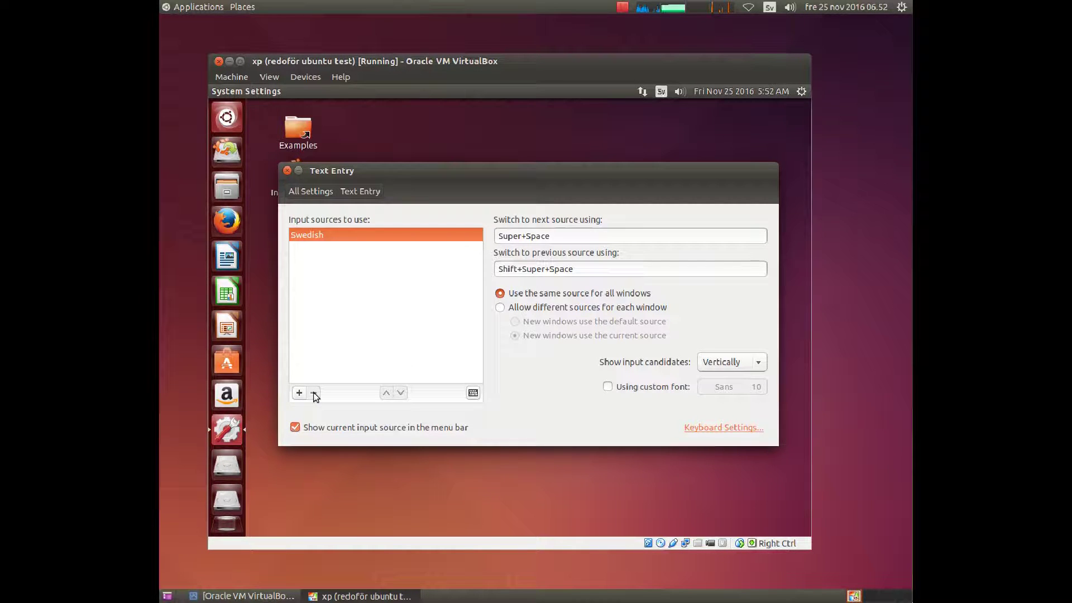
left_click(286, 171)
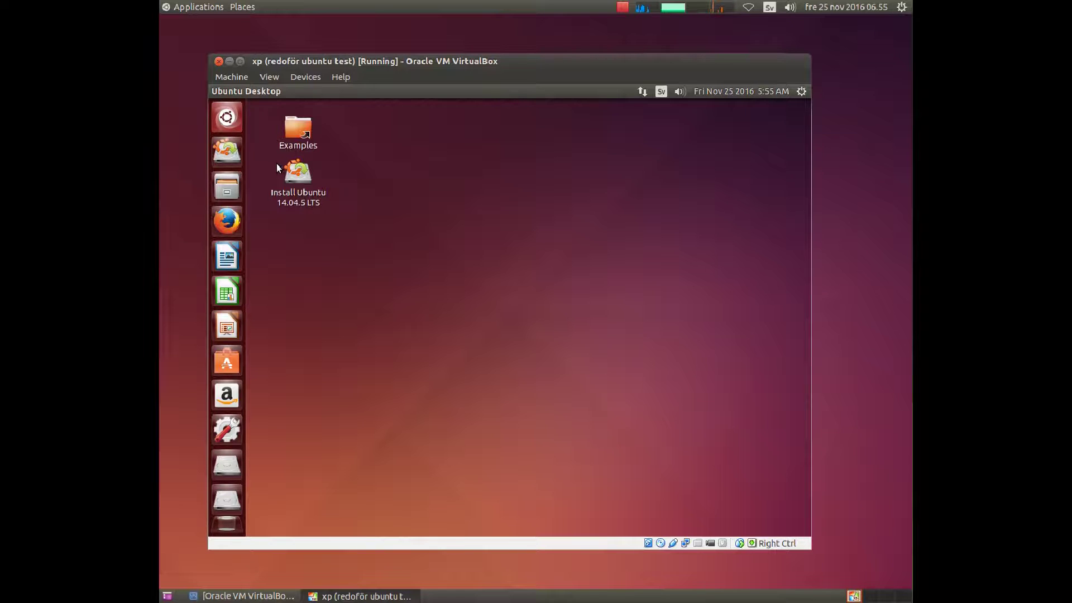
Launch Files from the Unity launcher to browse the Home folder.
left_click(227, 186)
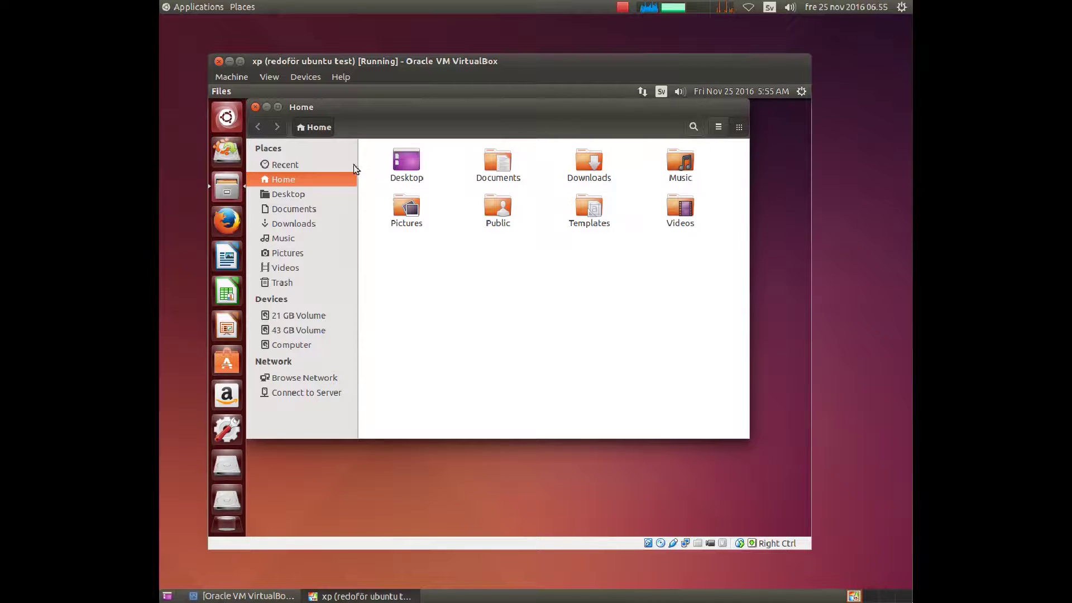
Open and dismiss the Dash, then close the Home Files window to reveal the desktop.
left_click(226, 119)
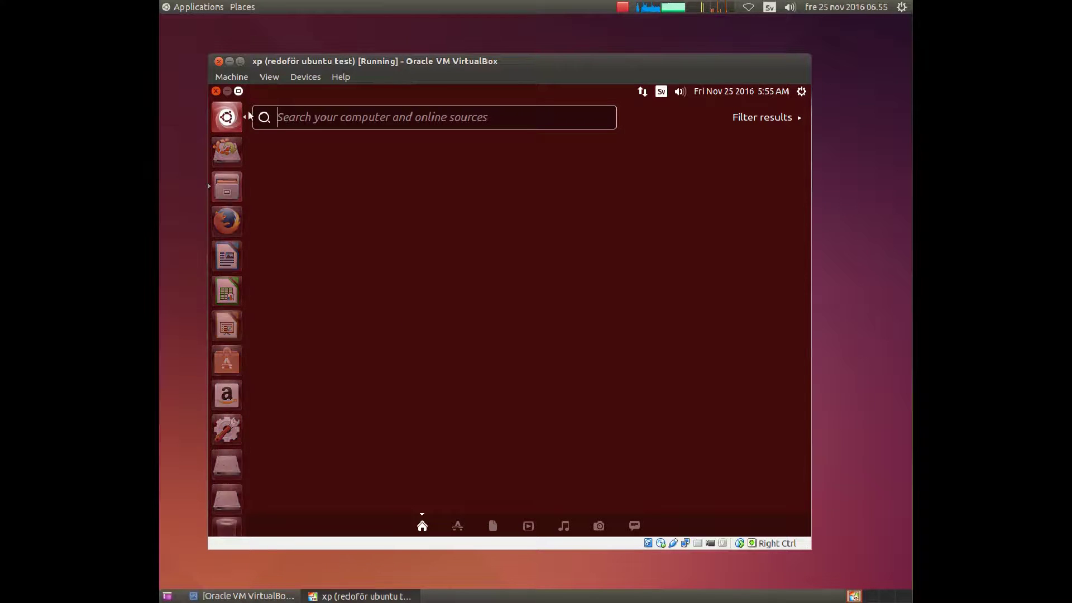
left_click(215, 92)
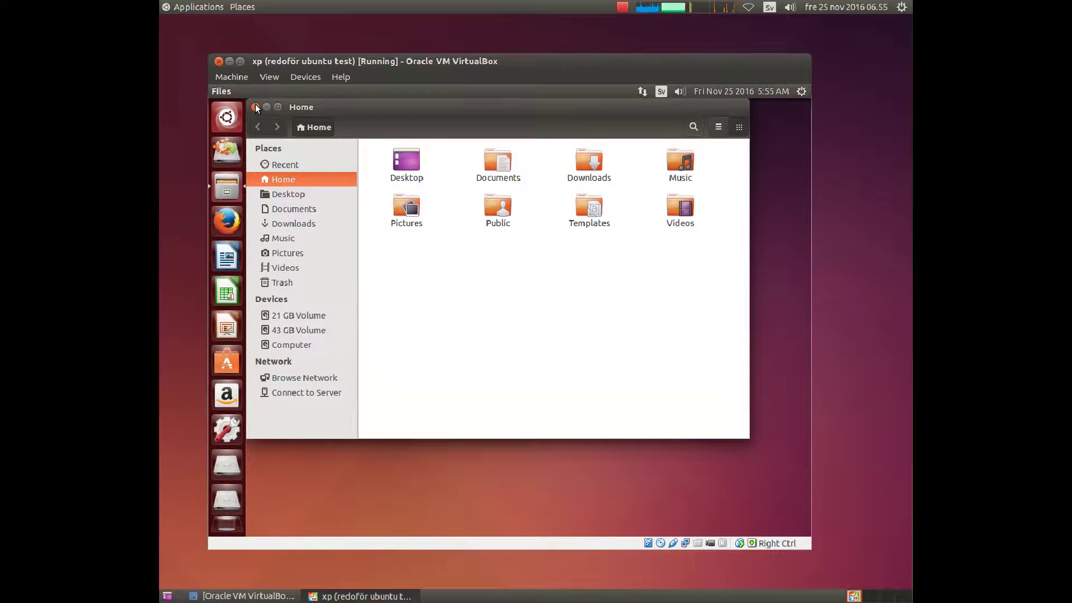
left_click(255, 106)
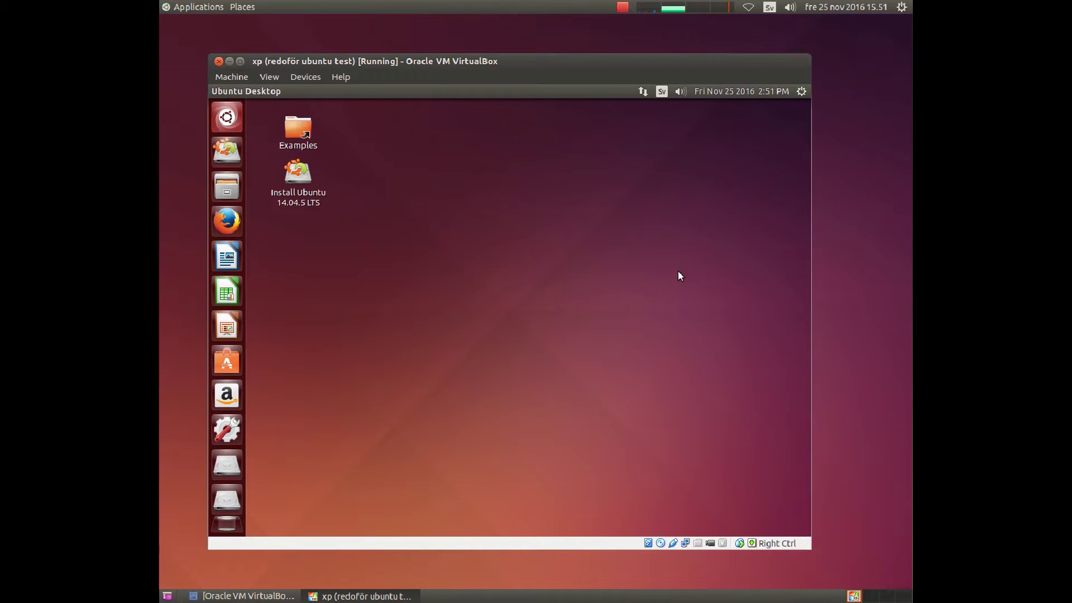
Choose Restart from the guest's Shut Down… dialog in the top-panel gear menu.
left_click(802, 92)
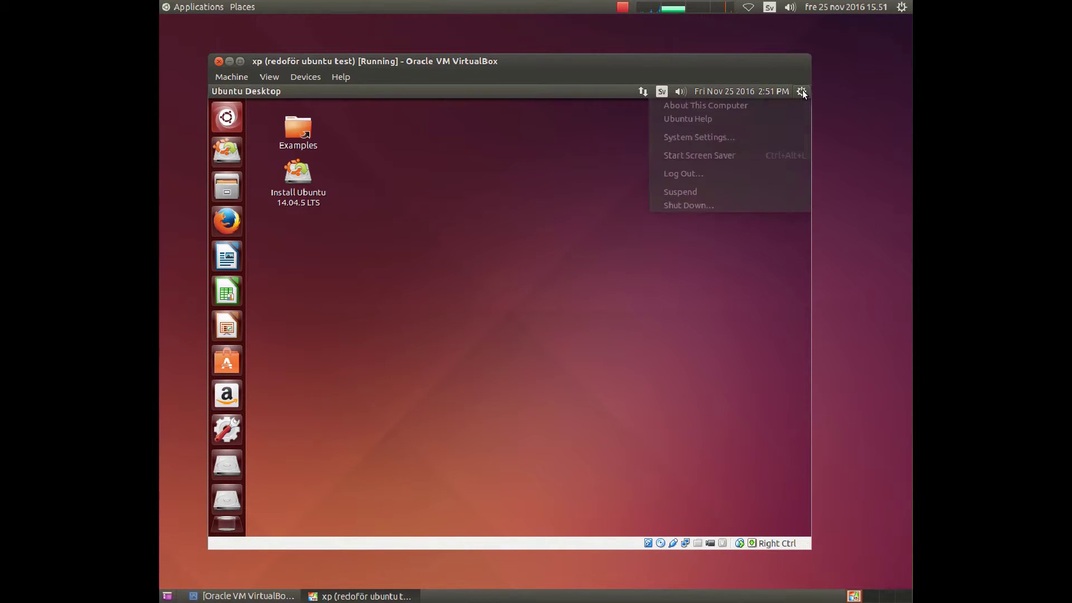
left_click(692, 206)
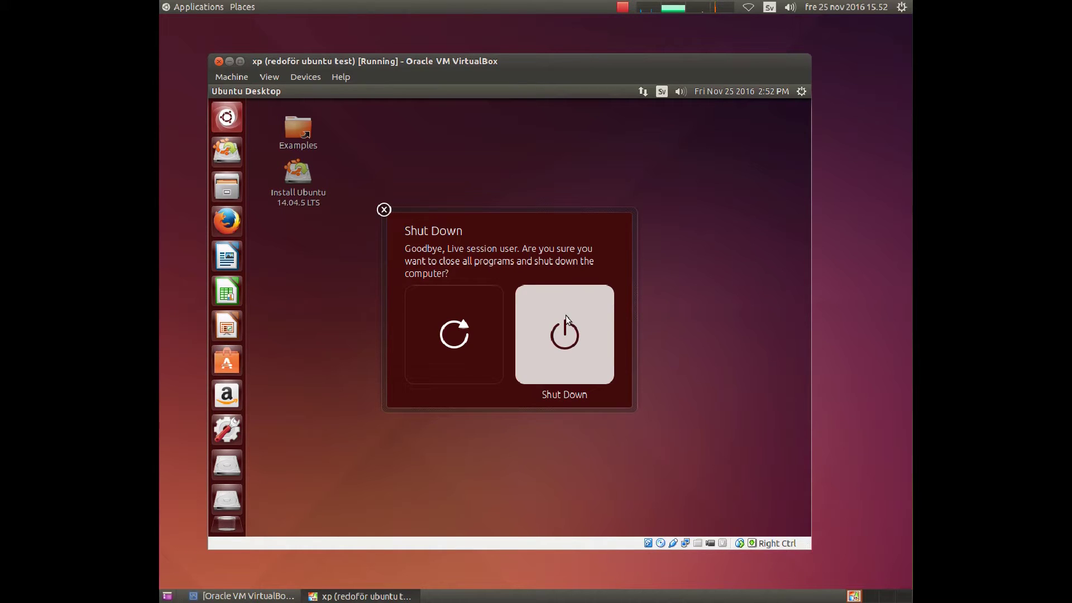
left_click(469, 320)
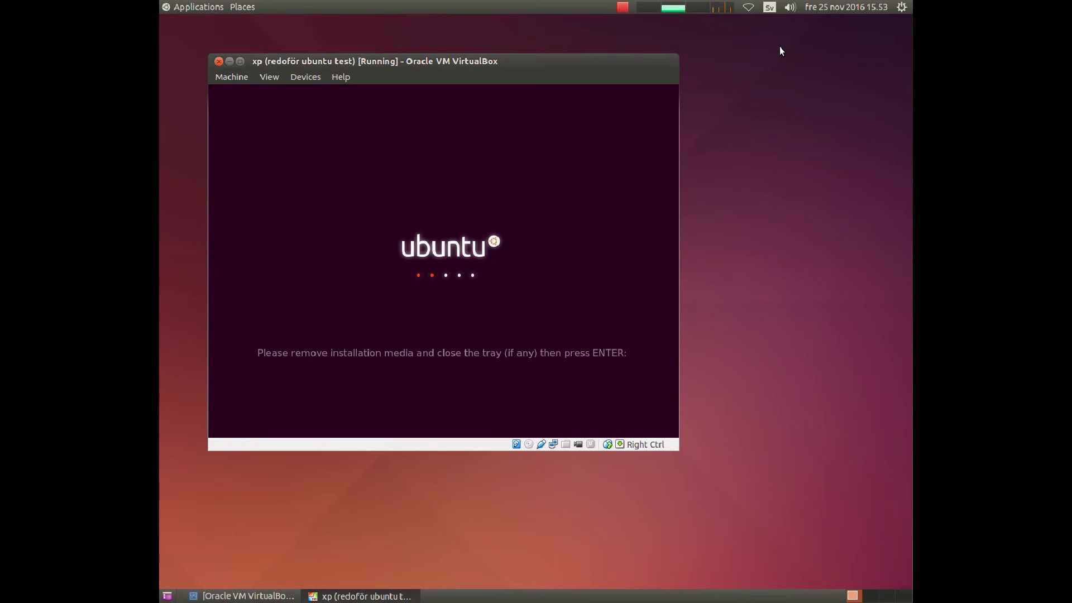
Confirm the 'remove installation media' prompt with Enter so the VM reboots.
key("Return")
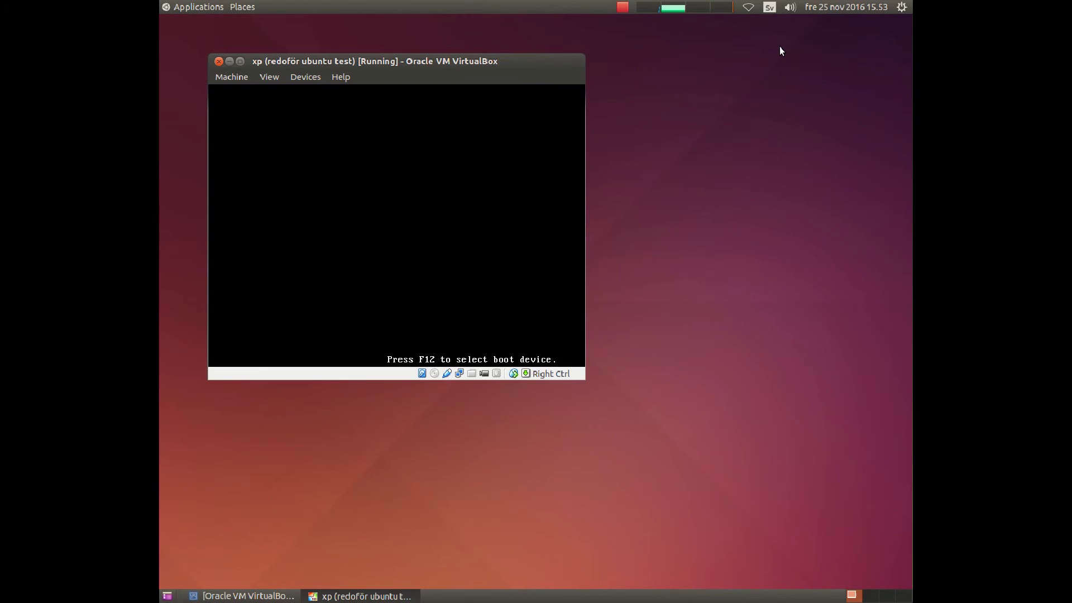